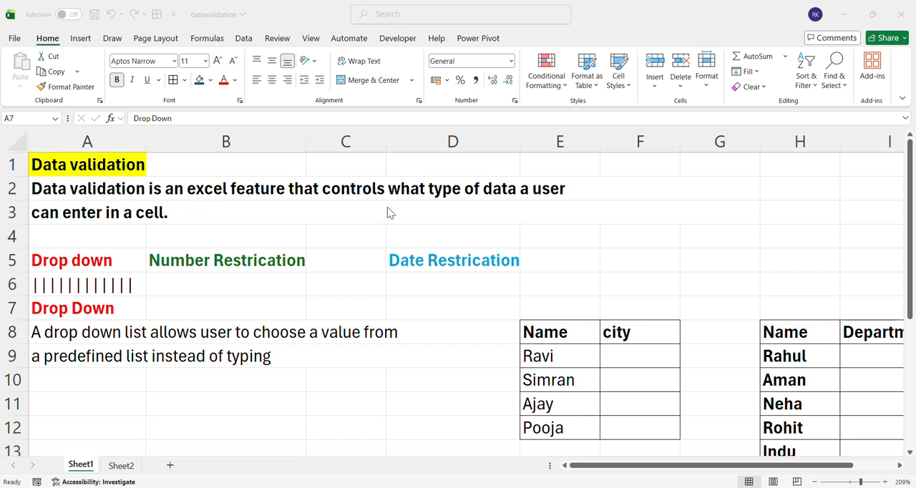
Examine the data validation notes, the restriction type headings and the Name and city table on Sheet1
click(494, 199)
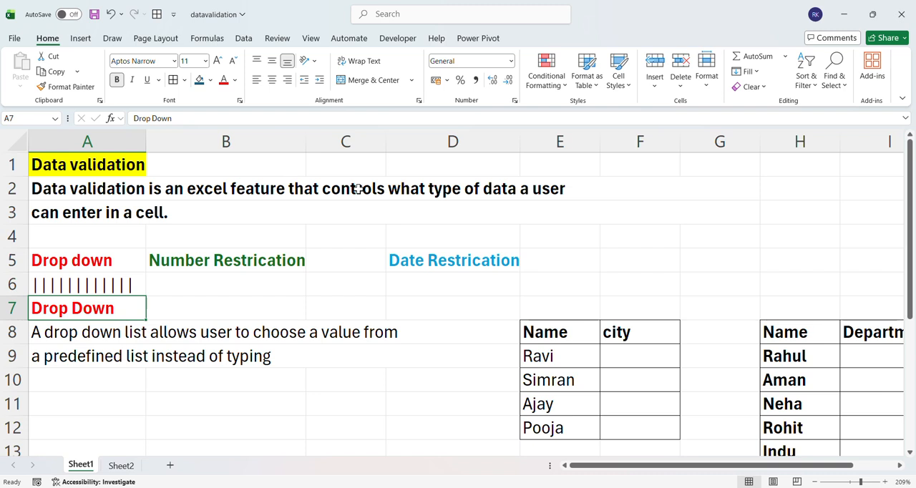
click(90, 261)
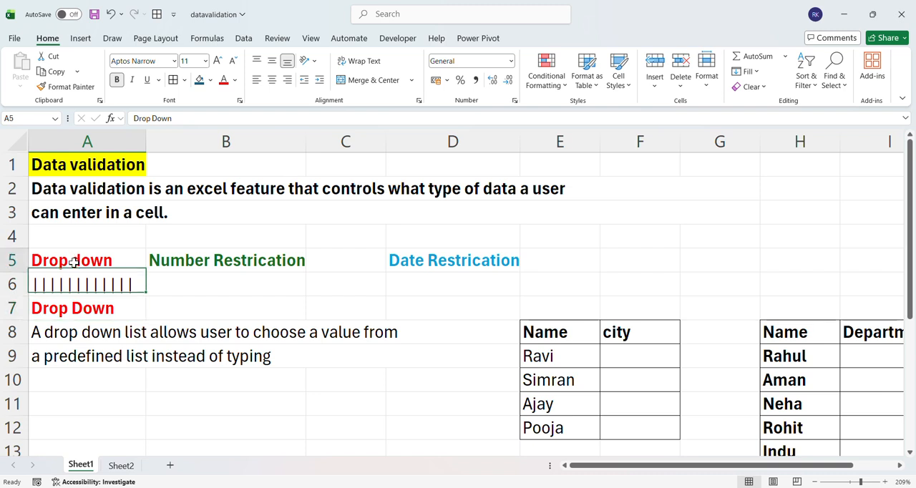
click(166, 259)
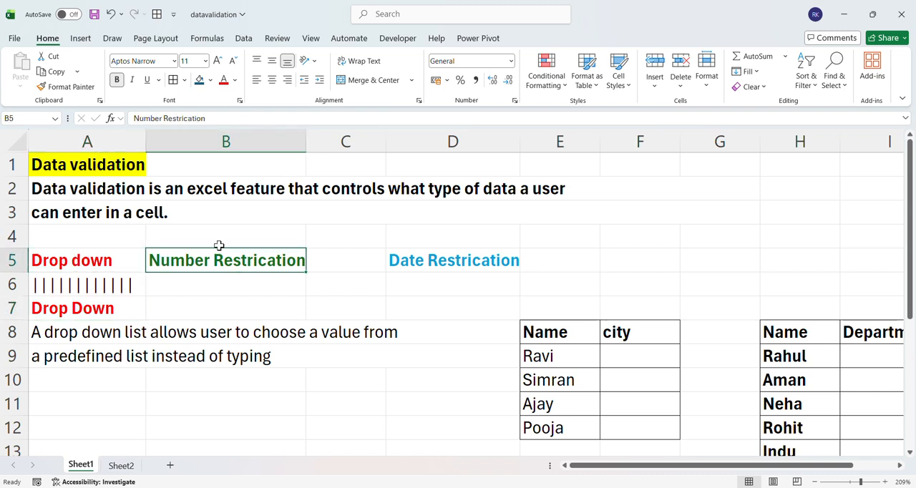
drag(307, 251, 413, 253)
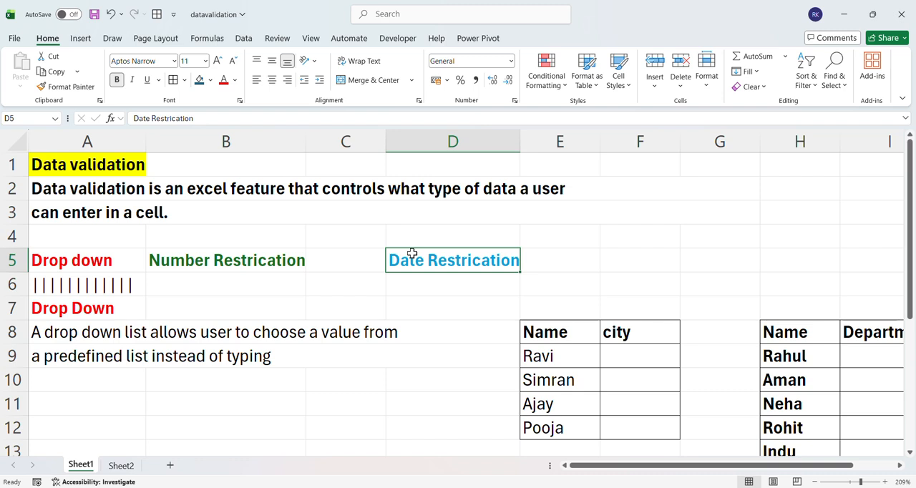
click(101, 259)
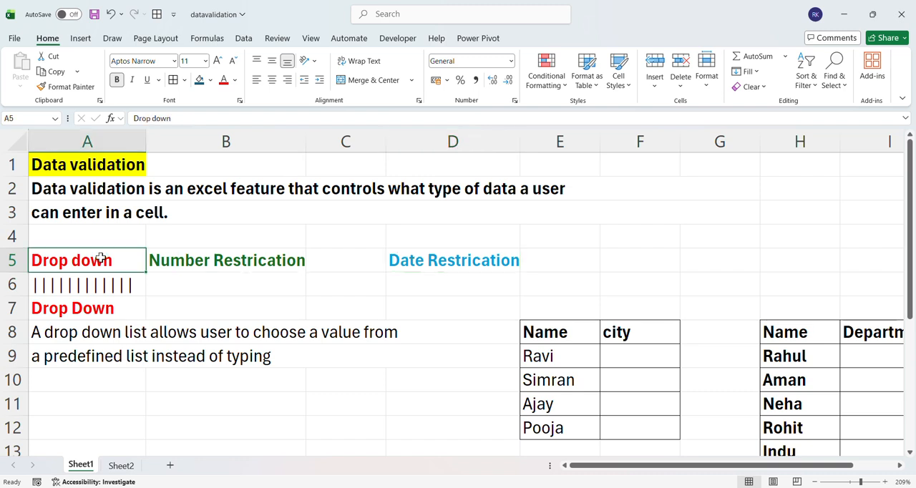
click(94, 331)
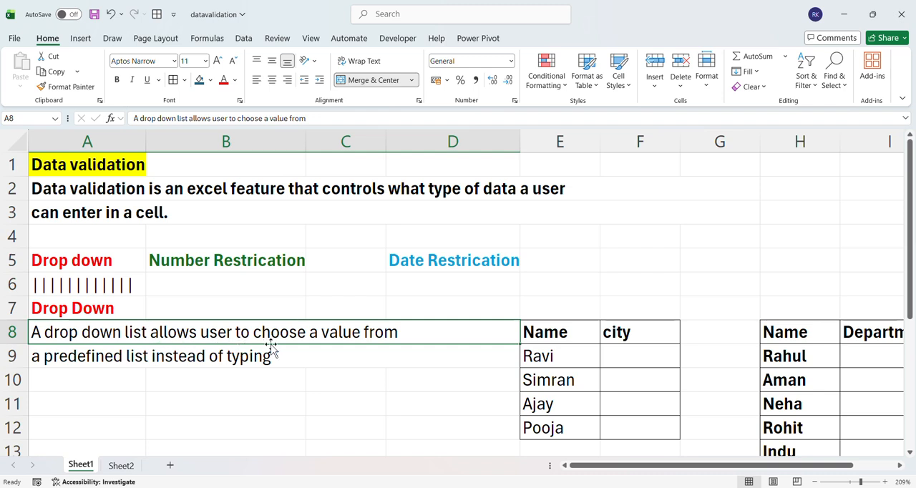
click(141, 364)
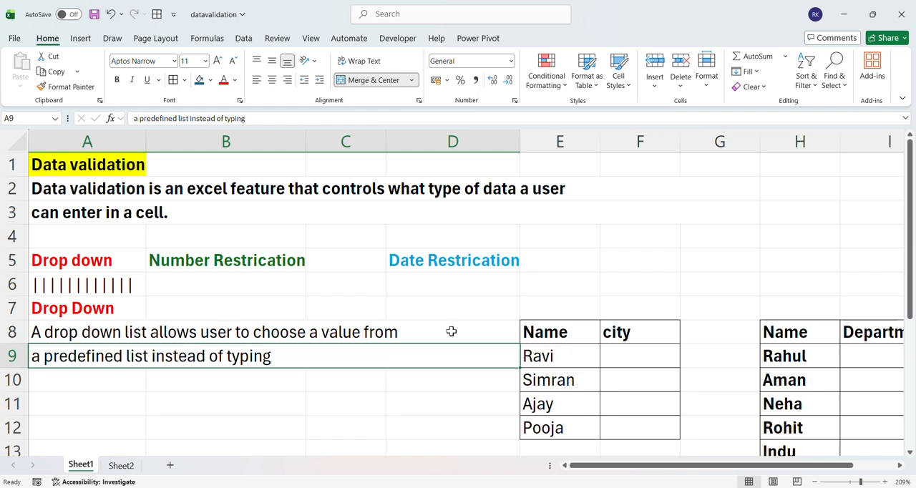
click(561, 333)
click(627, 333)
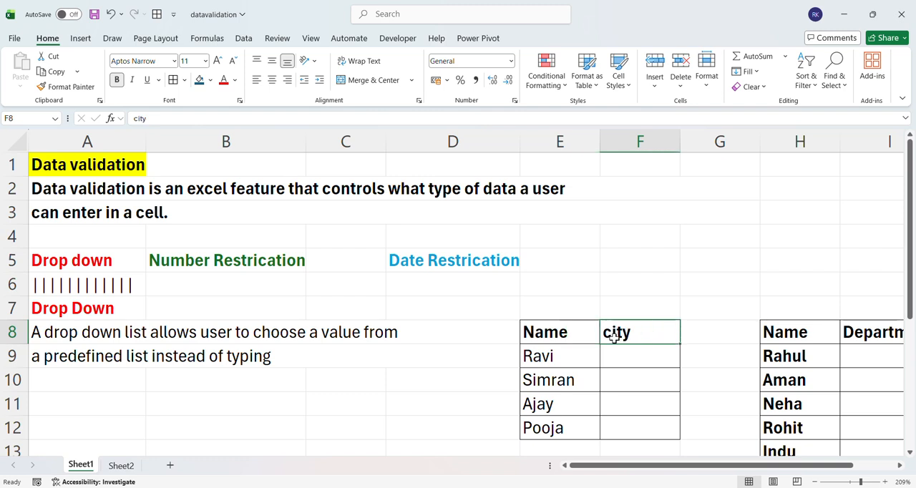
click(559, 353)
click(559, 381)
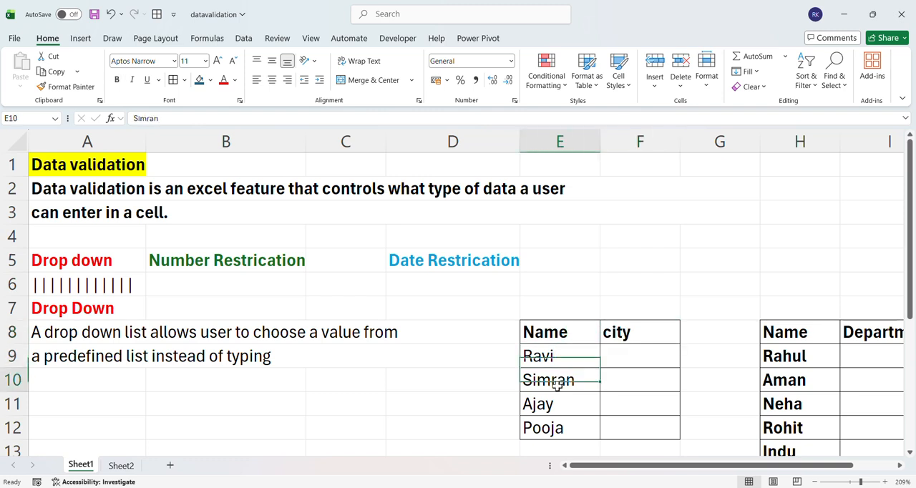
click(557, 407)
click(564, 427)
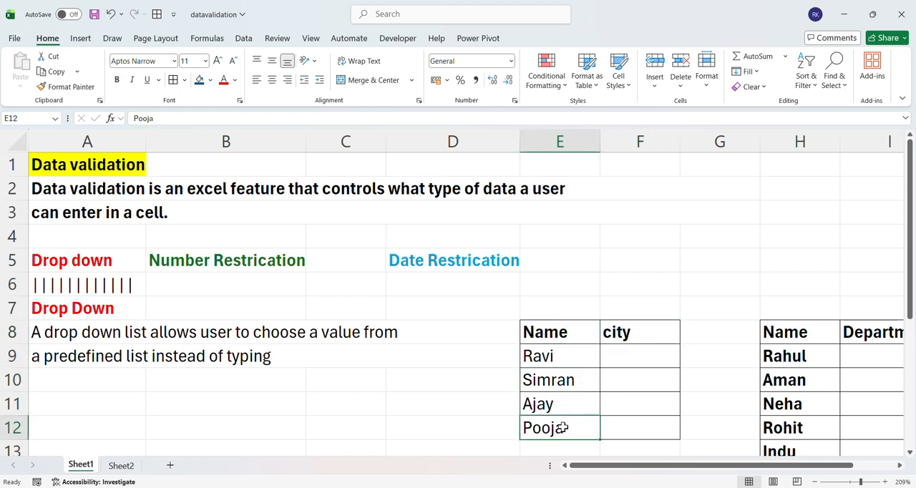
Open data validation for the empty city cells F9:F12 and set the allowed criteria to List
click(640, 364)
scroll(641, 364, right, 1)
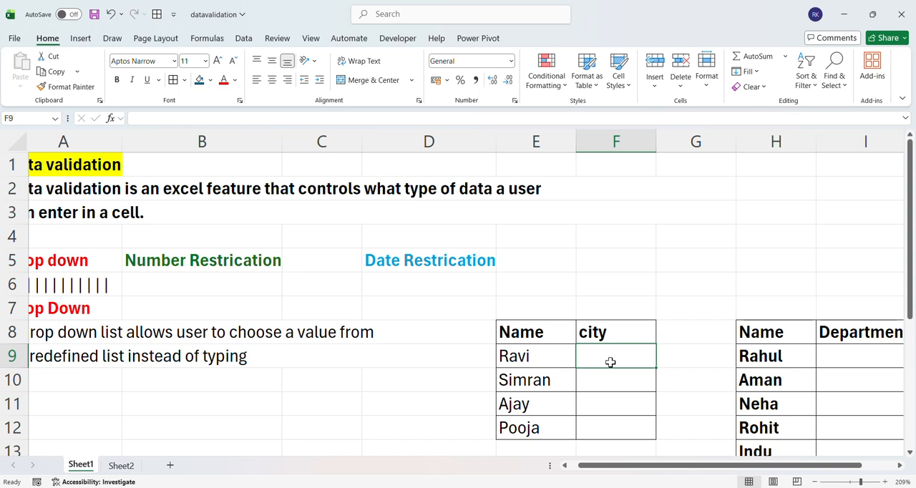
drag(611, 362, 610, 376)
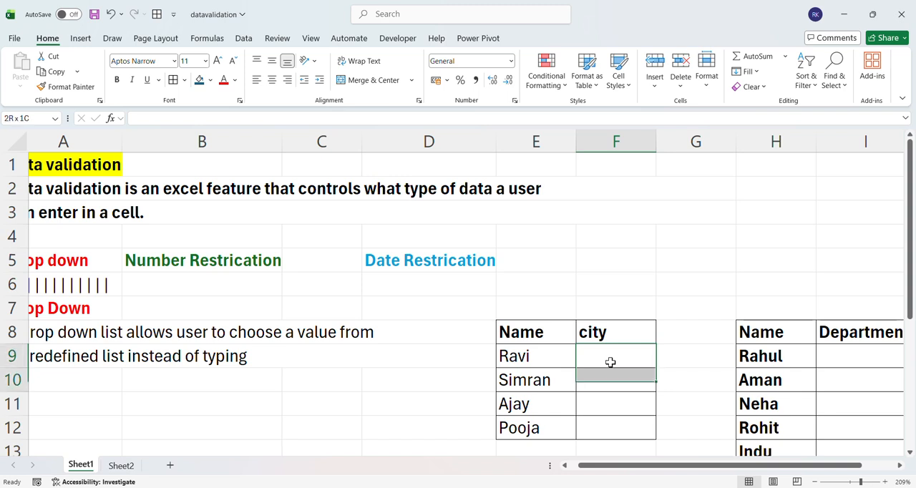
key(shift+Down)
key(shift+Down)
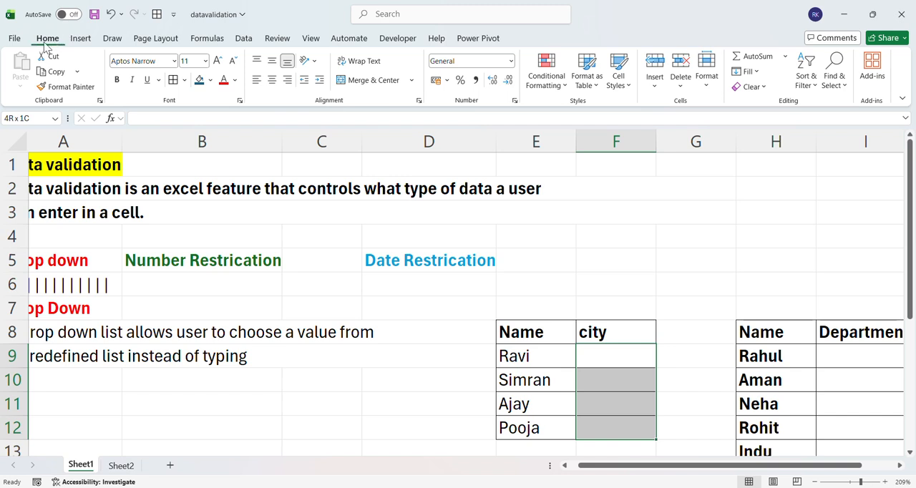
click(241, 41)
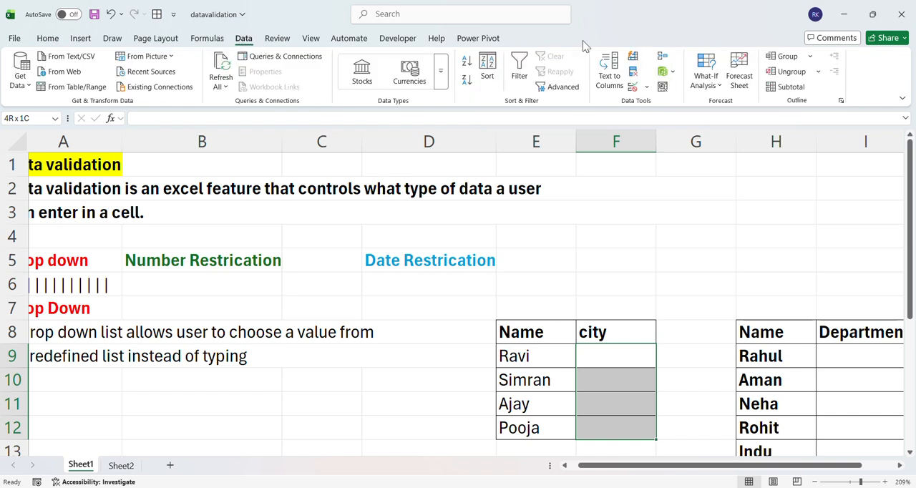
click(648, 87)
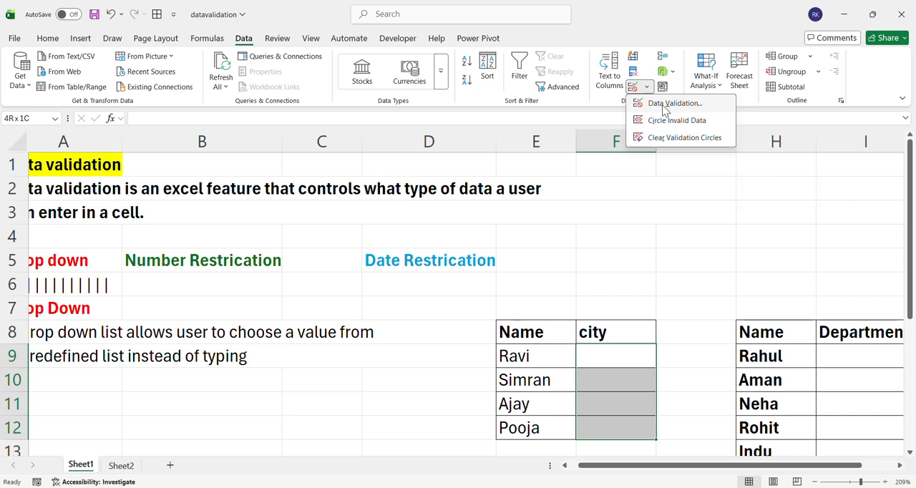
click(664, 107)
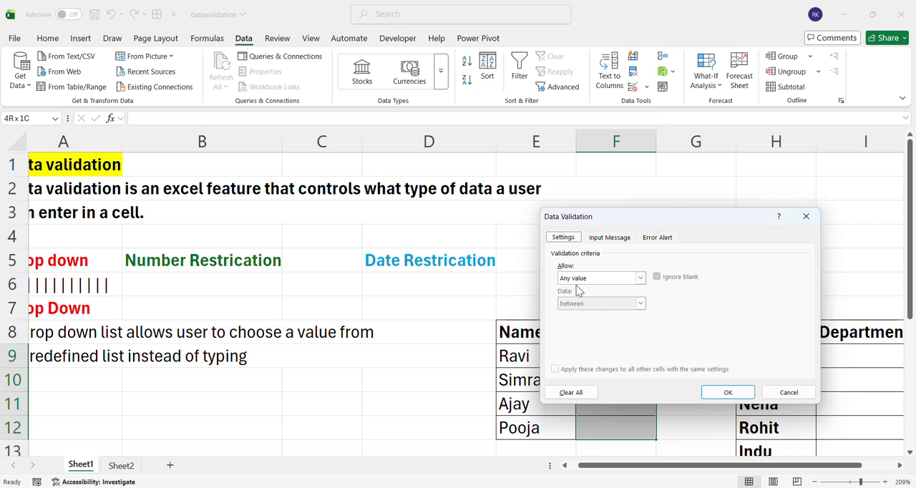
click(640, 281)
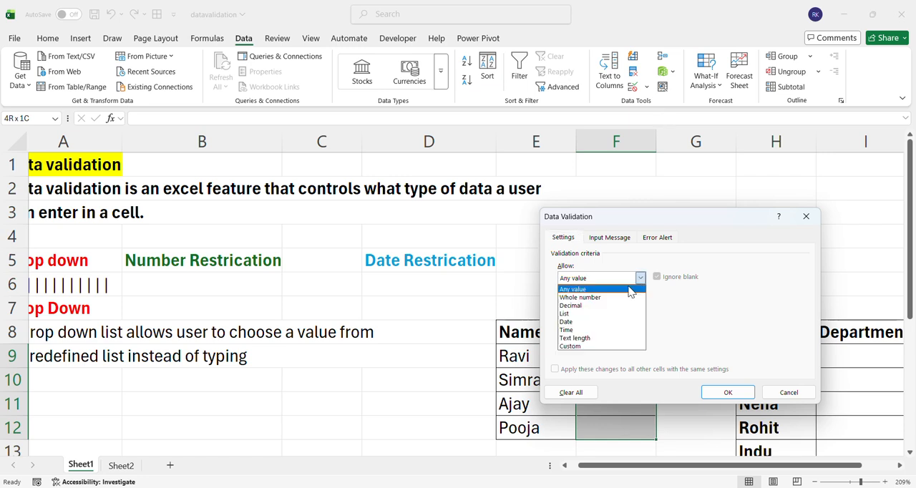
click(573, 315)
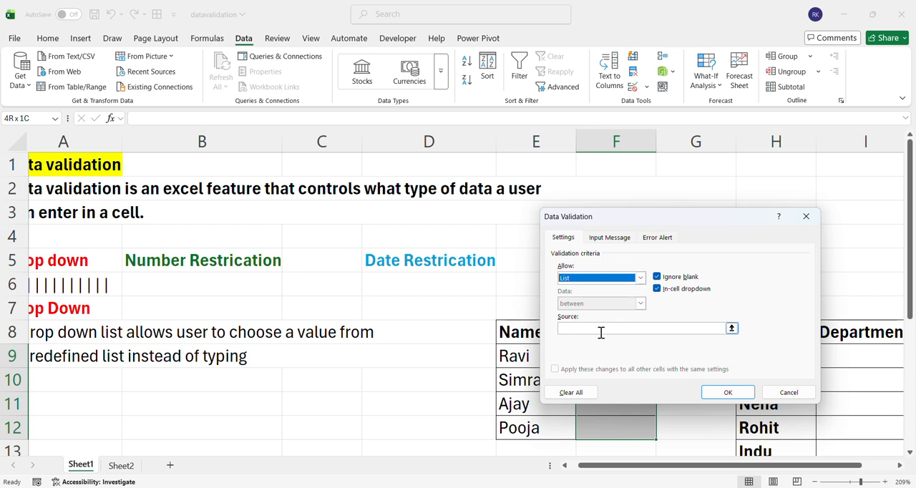
Define the list source as Delhi,Noida,Patna,Mumbai and apply the validation to the city cells
click(601, 332)
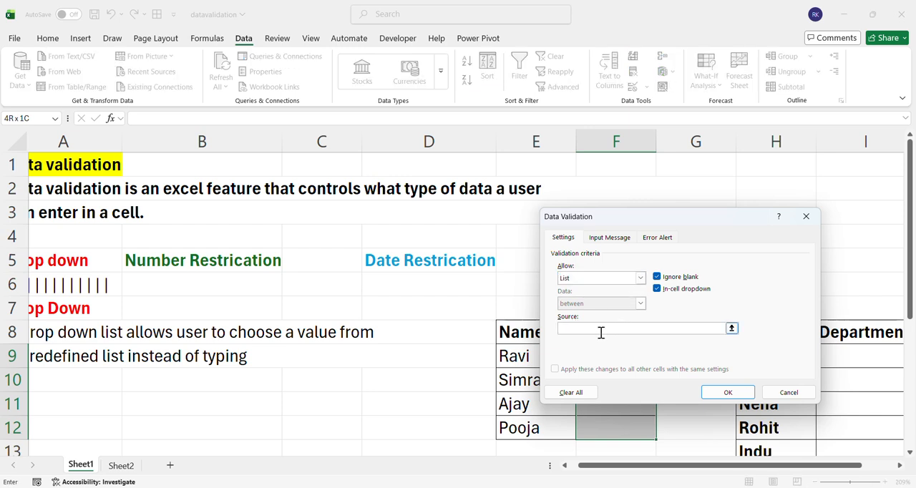
text(Delhi,Noida,Patna,)
key(BackSpace)
key(BackSpace)
text(,Mumbai)
click(723, 394)
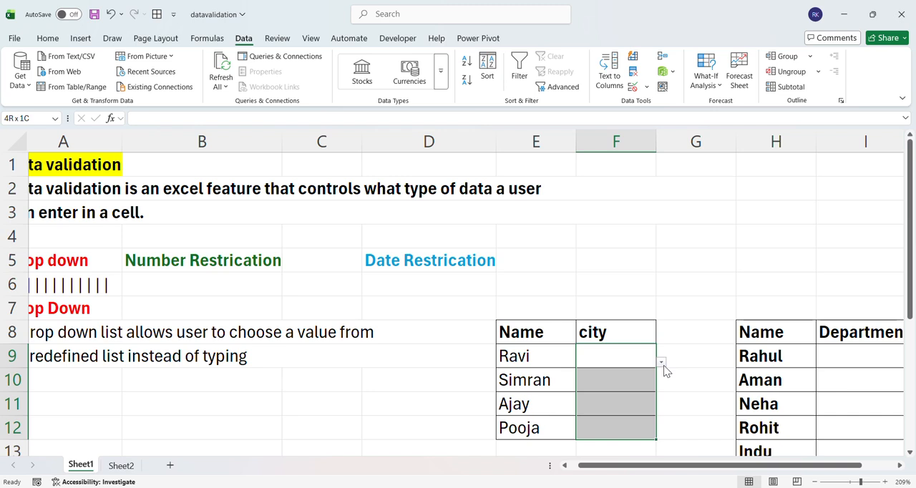
click(685, 350)
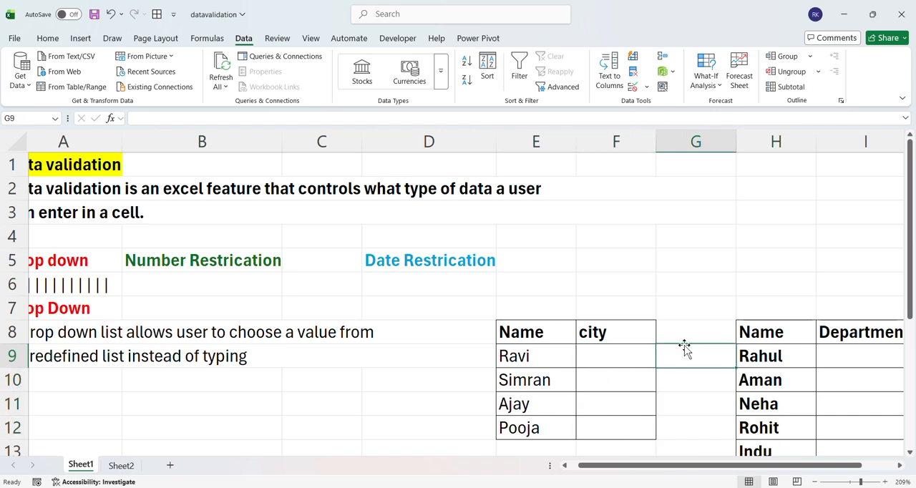
click(725, 256)
click(758, 254)
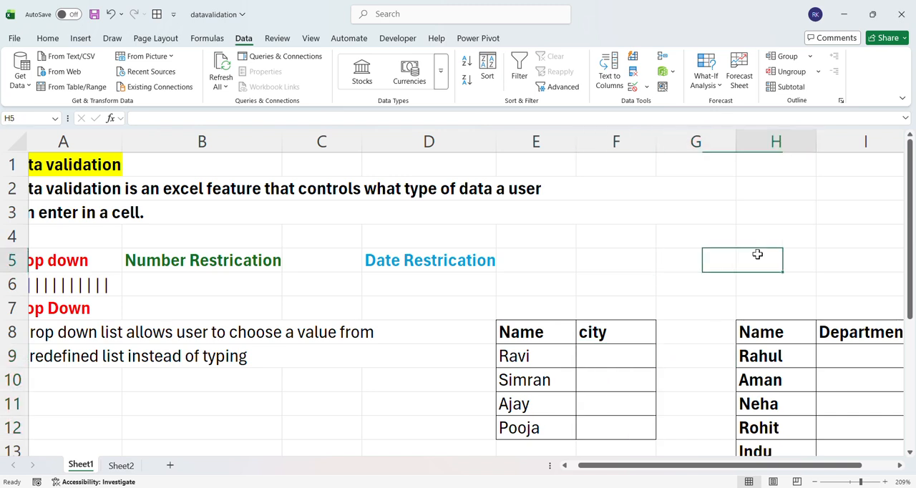
Fill the first two city cells from their drop-down lists, with Noida in F9 and Patna in F10
click(618, 360)
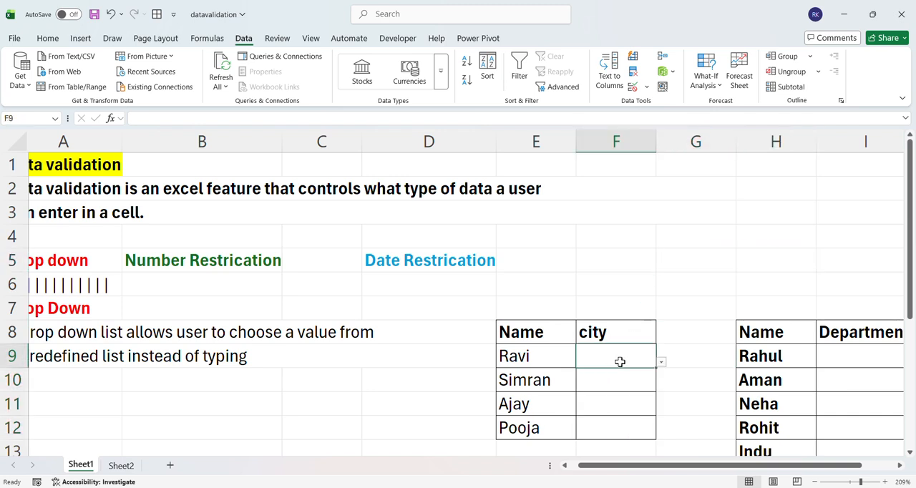
click(661, 363)
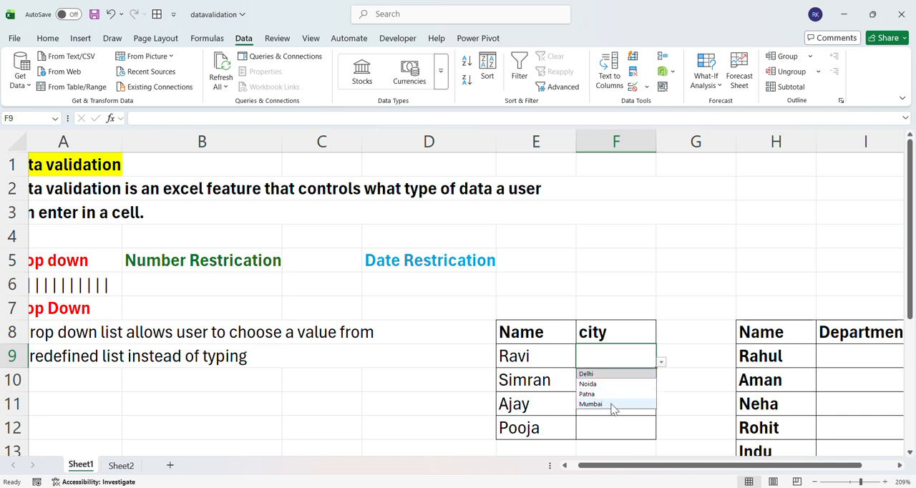
click(612, 359)
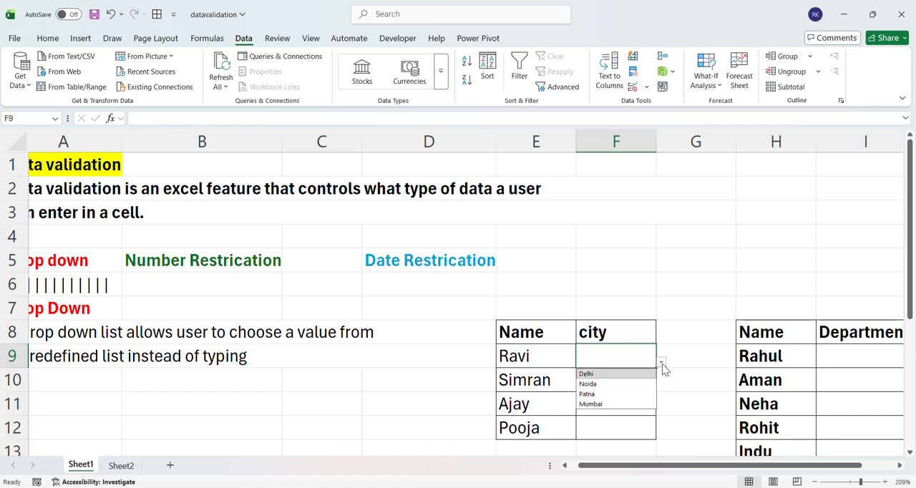
click(606, 384)
click(607, 379)
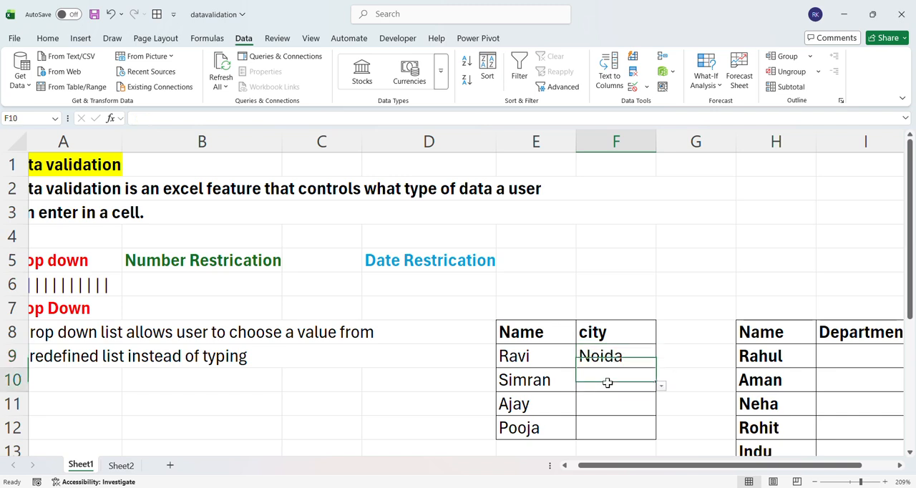
click(661, 388)
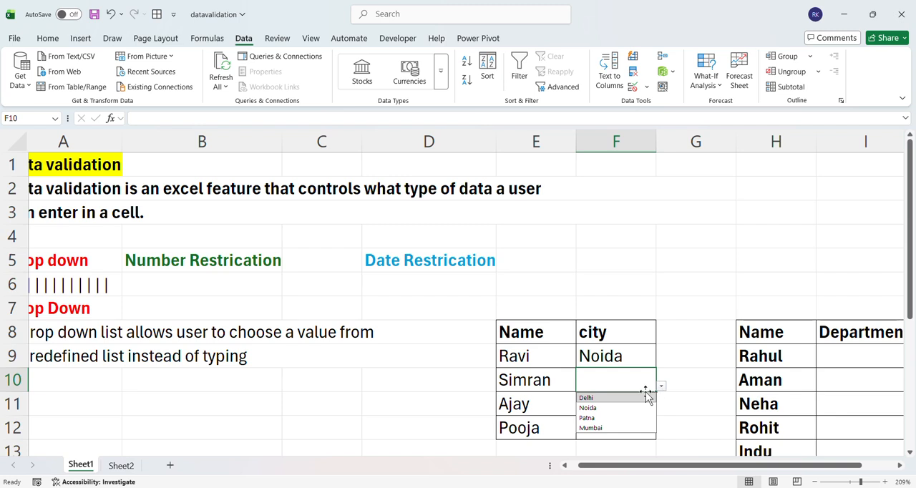
click(606, 418)
Choose Mumbai for city cell F11 and Noida for city cell F12 from their drop-down lists
click(603, 403)
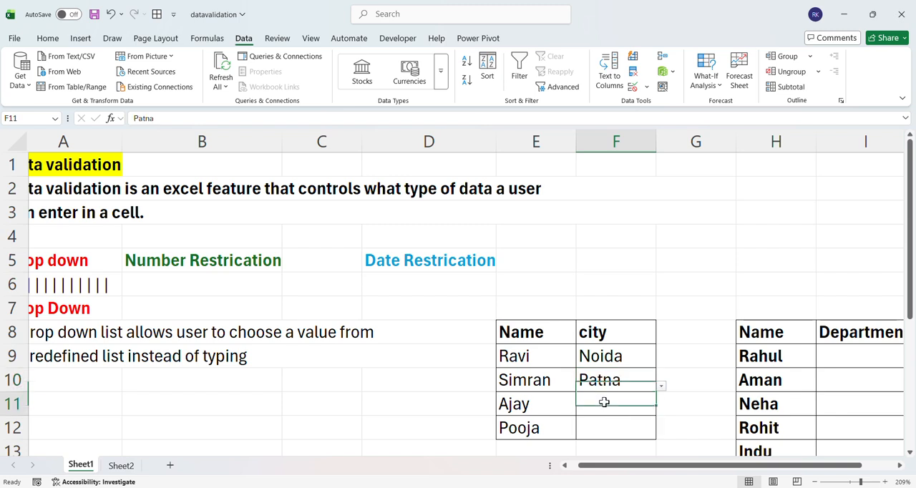
click(661, 410)
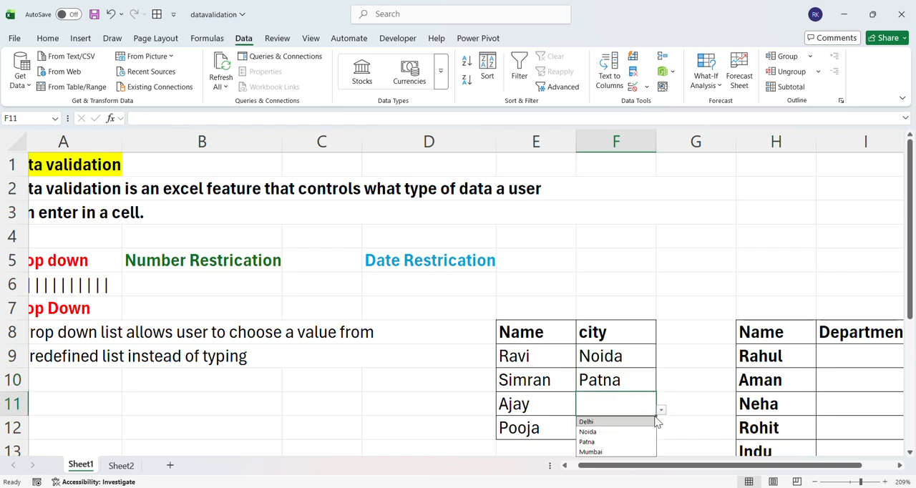
click(613, 451)
click(609, 428)
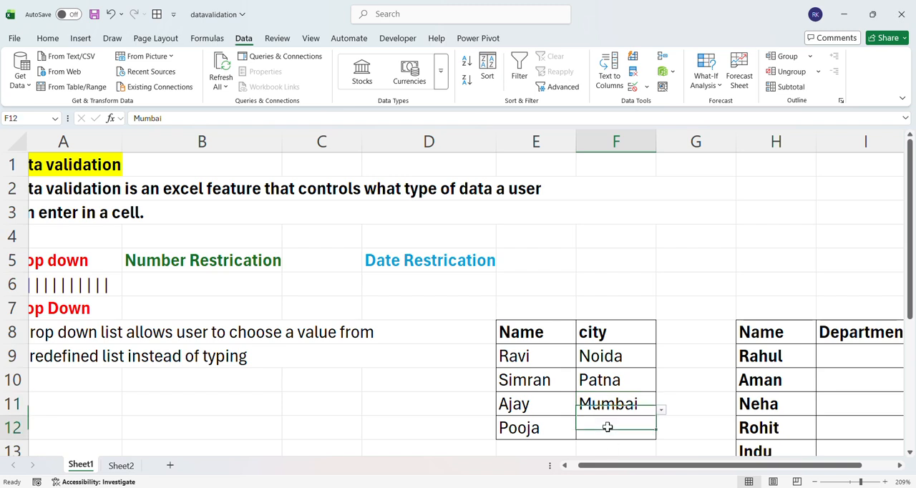
click(662, 434)
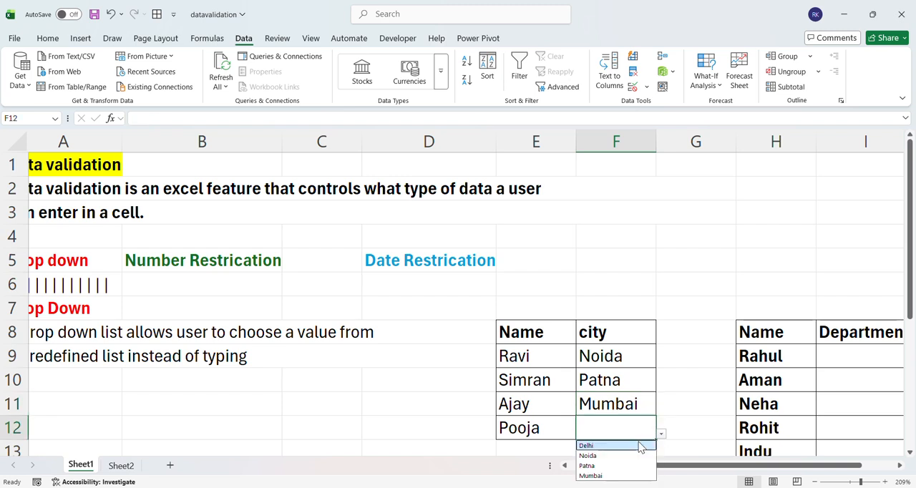
click(614, 456)
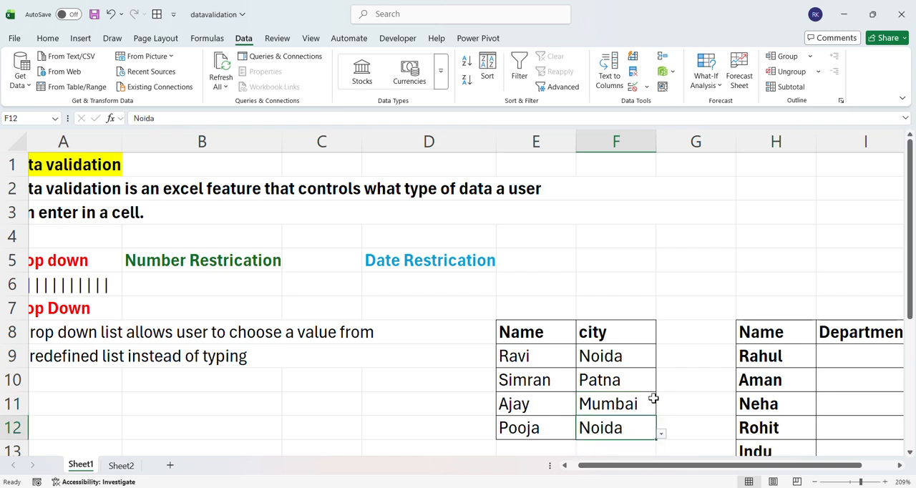
Try to replace the city in F11 with the unlisted text hbhb to test the validation rule
click(624, 404)
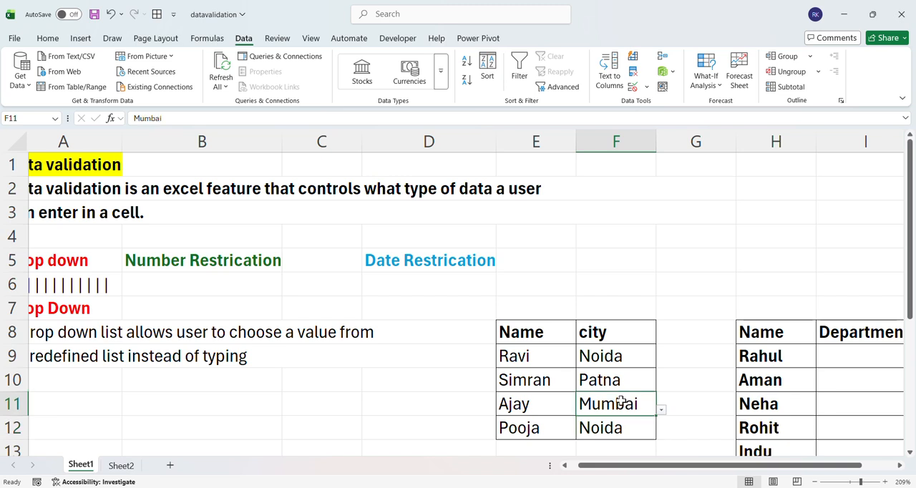
key(BackSpace)
text(hbhb)
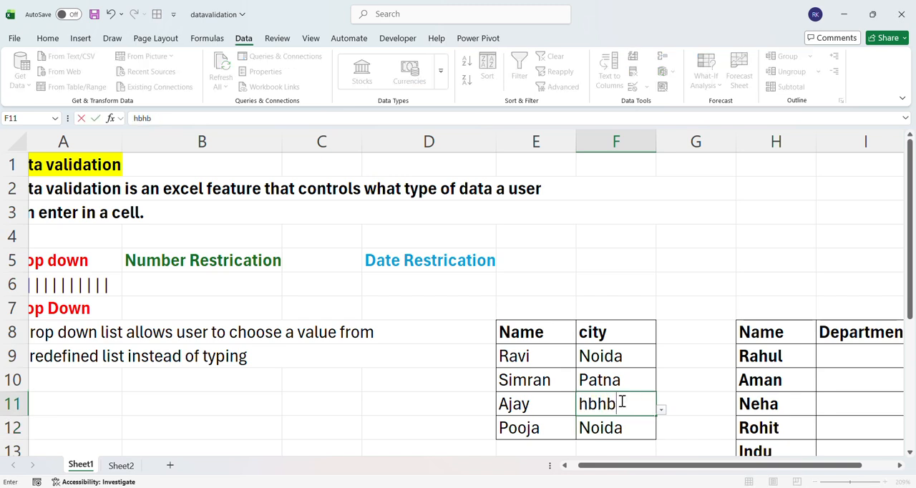
key(Return)
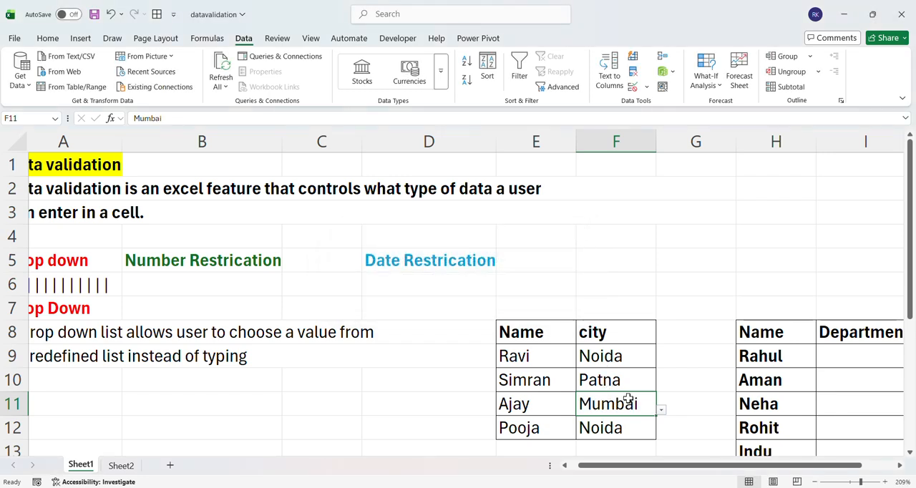
click(620, 360)
drag(620, 380, 623, 402)
click(616, 403)
click(634, 429)
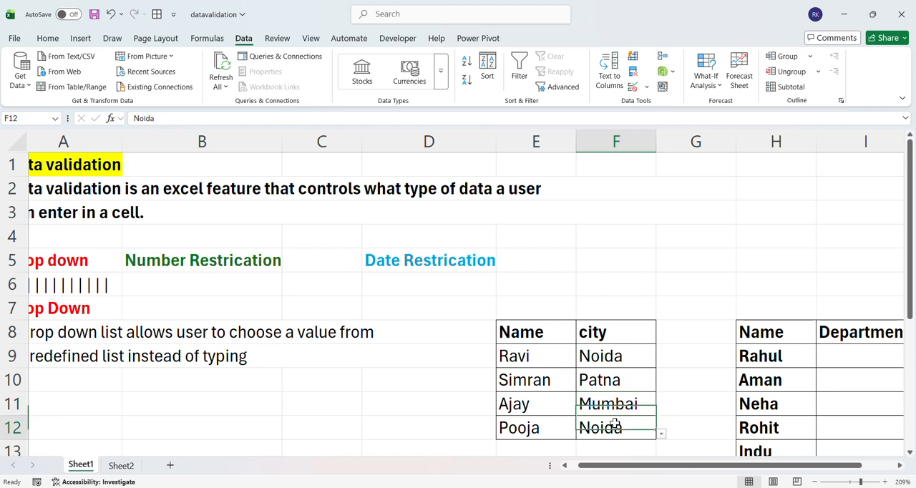
scroll(572, 362, left, 1)
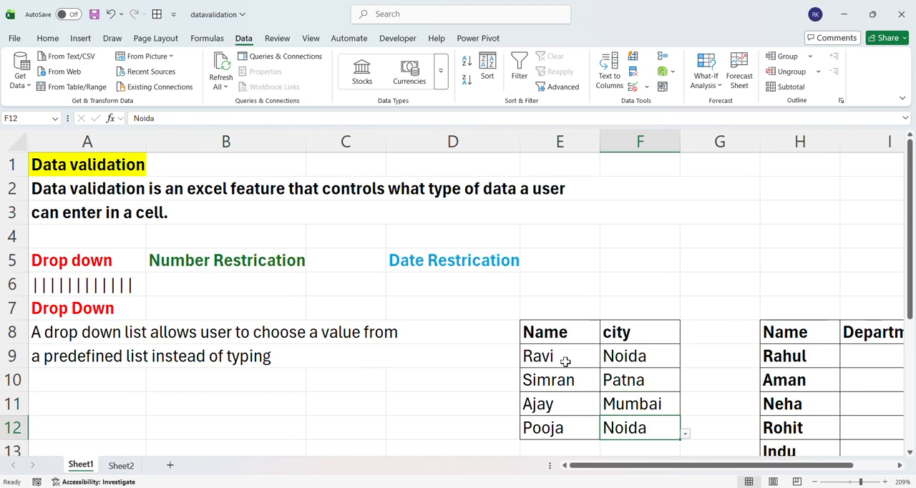
click(563, 358)
click(614, 358)
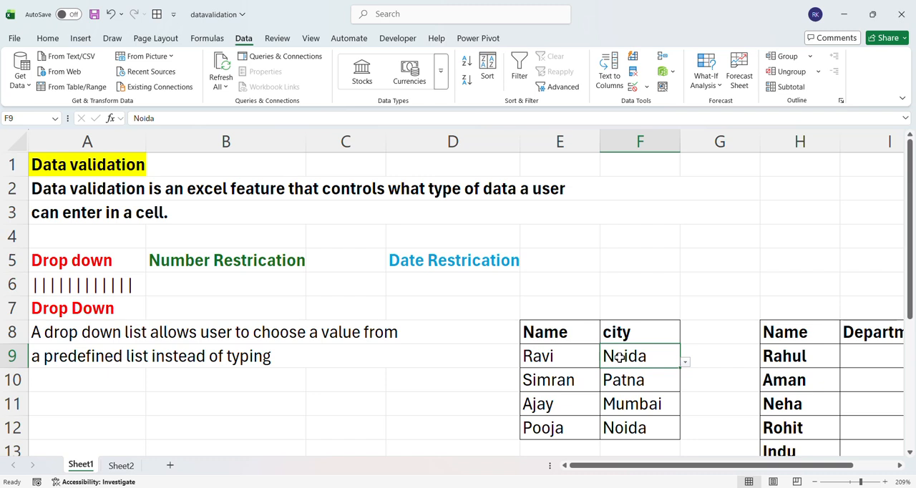
Enter sales manually in department cell I9 and clear the entry again
scroll(619, 358, right, 1)
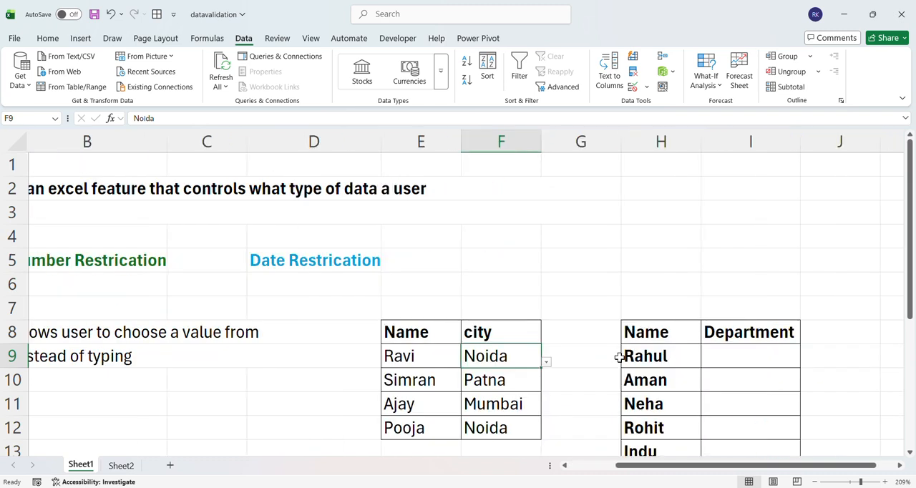
click(738, 351)
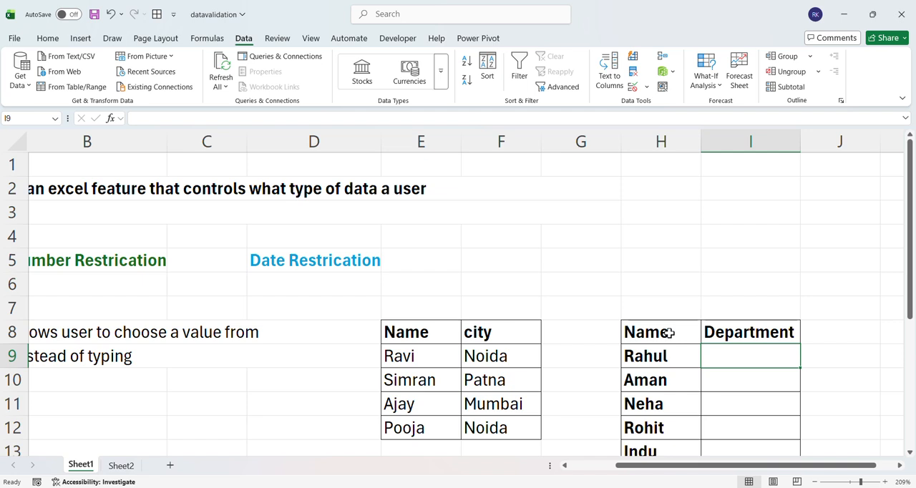
click(759, 332)
click(746, 356)
text(sales)
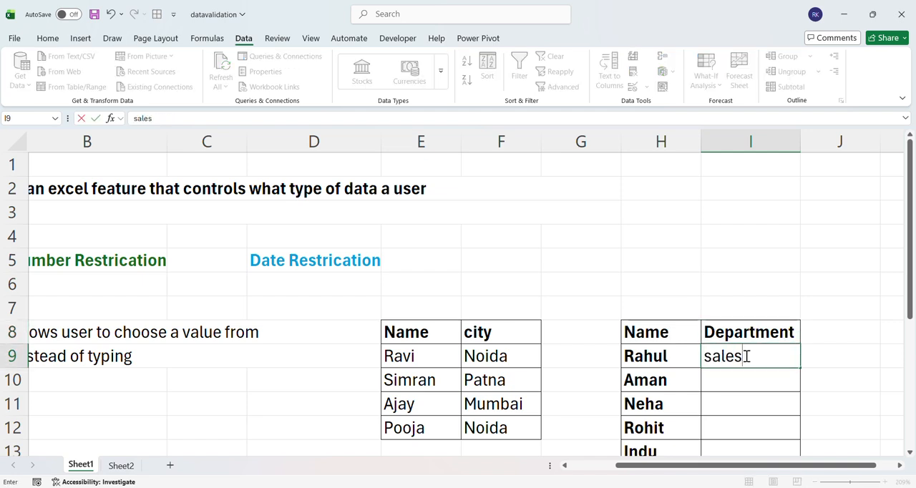
key(Return)
click(746, 356)
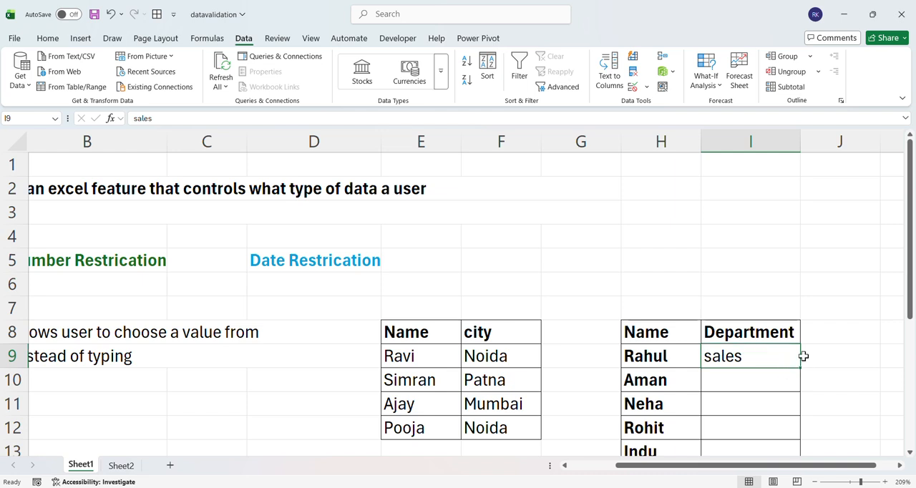
double_click(764, 355)
key(Escape)
key(Delete)
Open Data Validation for the department cells I9:I15 and set the allowed type to List
key(shift+Down)
key(shift+Down)
key(shift+Down)
key(shift+Down)
key(shift+Down)
key(shift+Down)
key(shift+Down)
key(shift+Up)
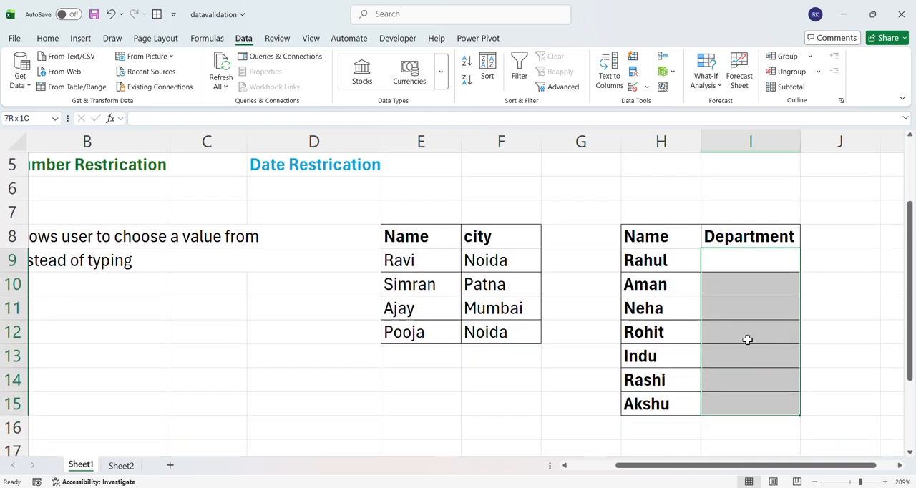
click(648, 90)
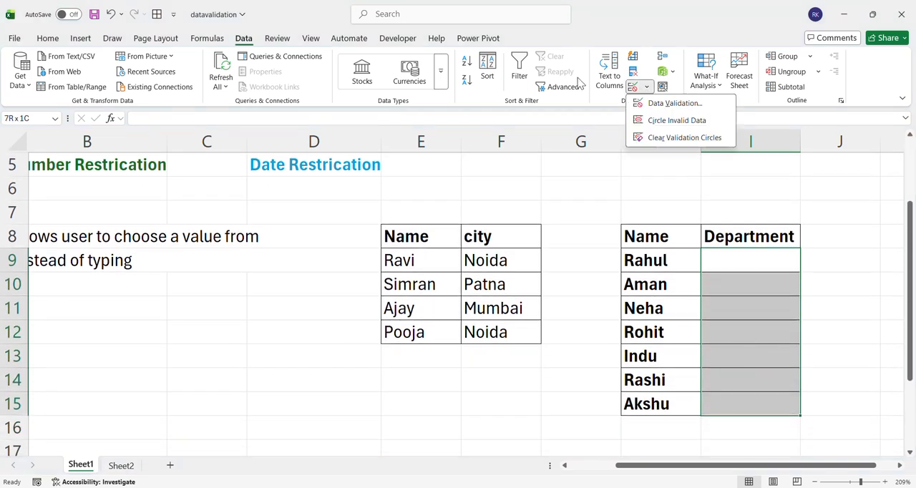
click(254, 40)
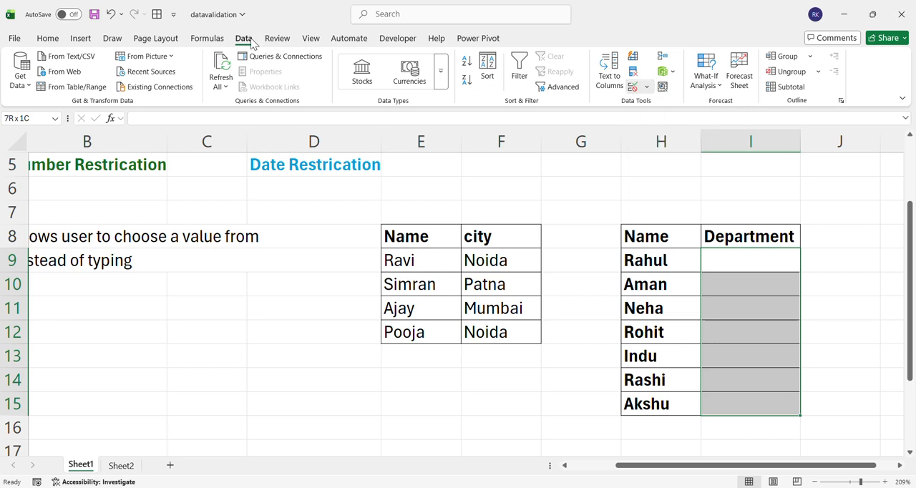
click(644, 89)
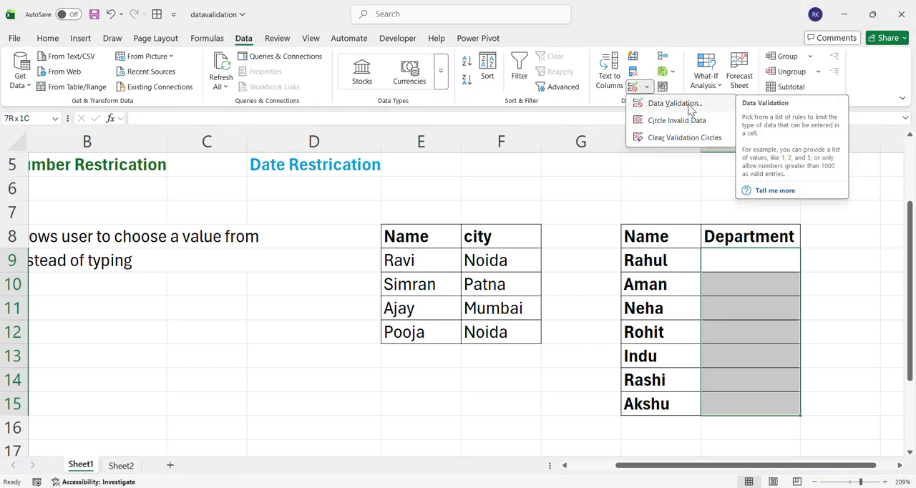
click(691, 107)
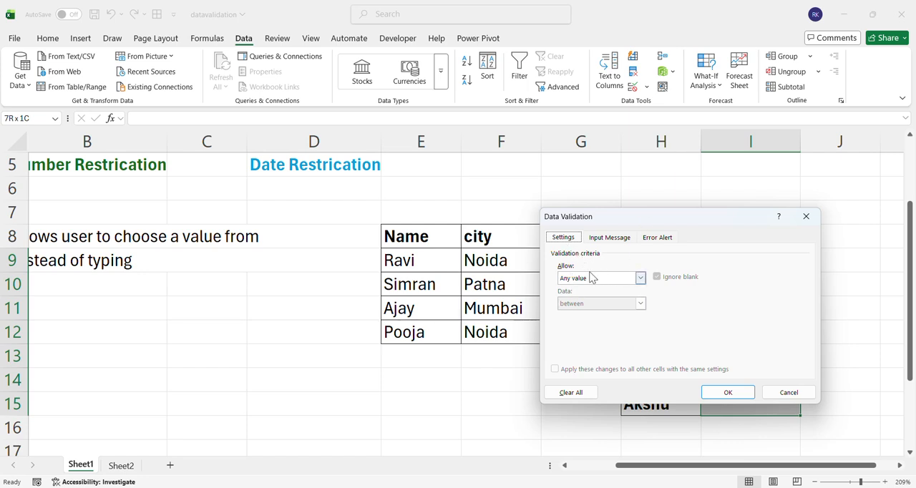
click(641, 278)
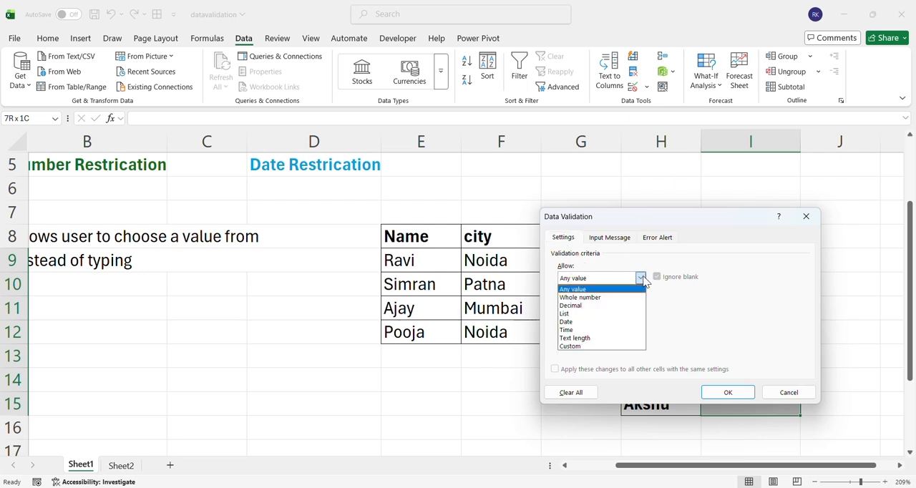
click(588, 314)
Define the list source as Sales,Hr,It,Teacher,Data and apply the validation to the department cells
click(623, 329)
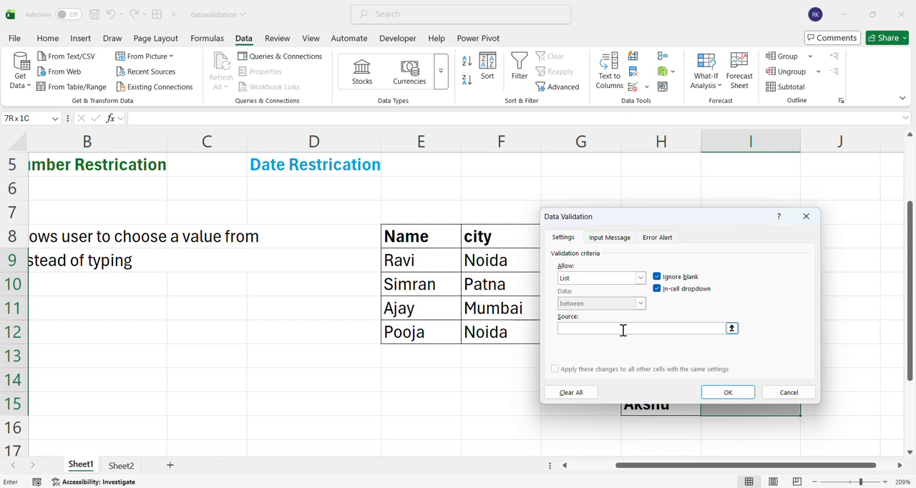
text(Sales)
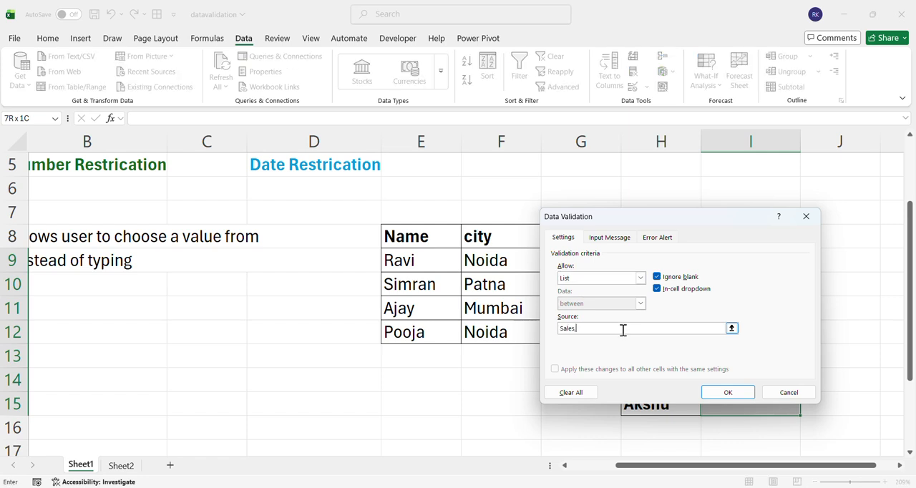
text(,Hr,It,Teacher,)
text(Data)
click(728, 394)
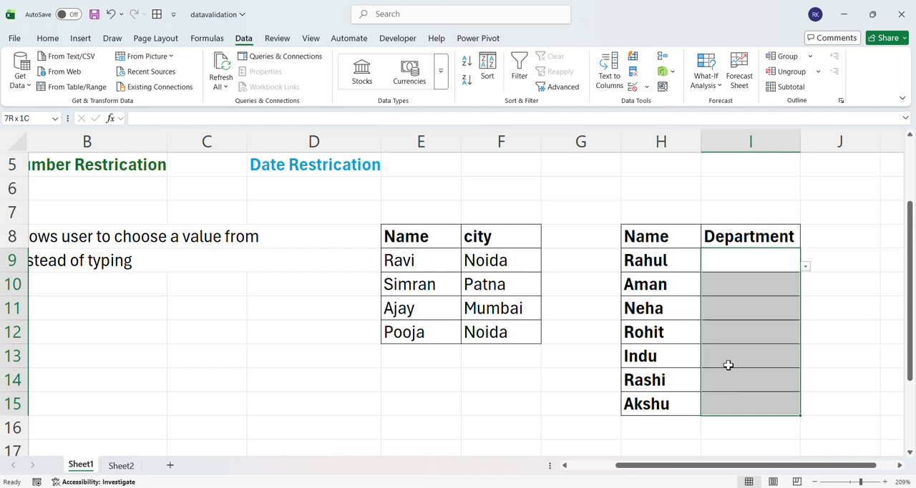
click(765, 264)
drag(751, 284, 816, 290)
click(816, 290)
drag(771, 307, 778, 339)
click(777, 340)
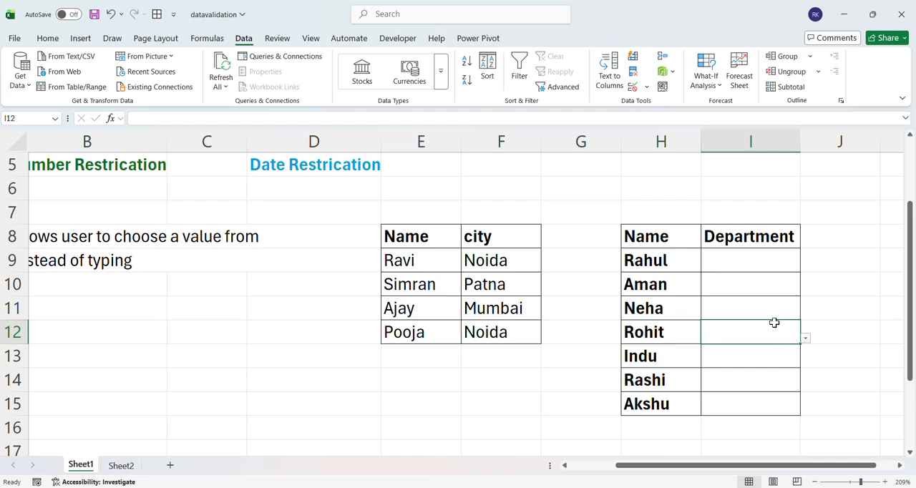
Try to enter the unlisted text "comptuer science" in department cell I10 to test the validation rule
click(749, 284)
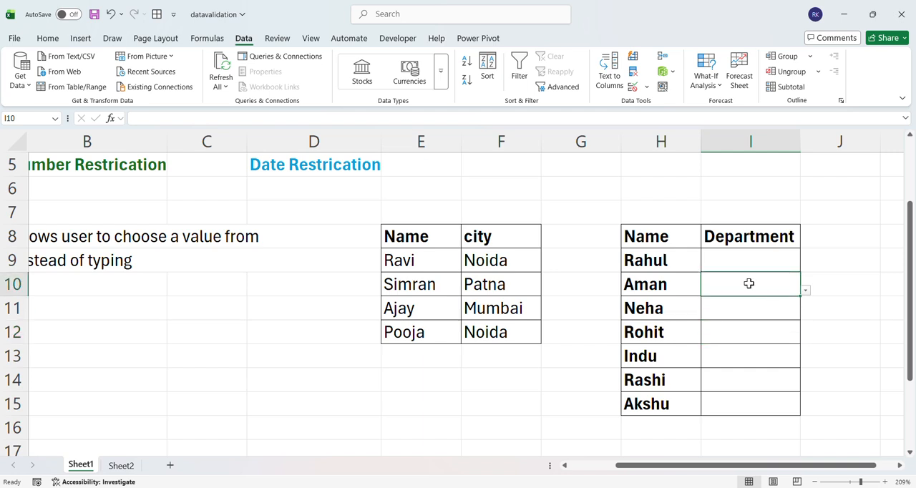
double_click(749, 284)
text(comp)
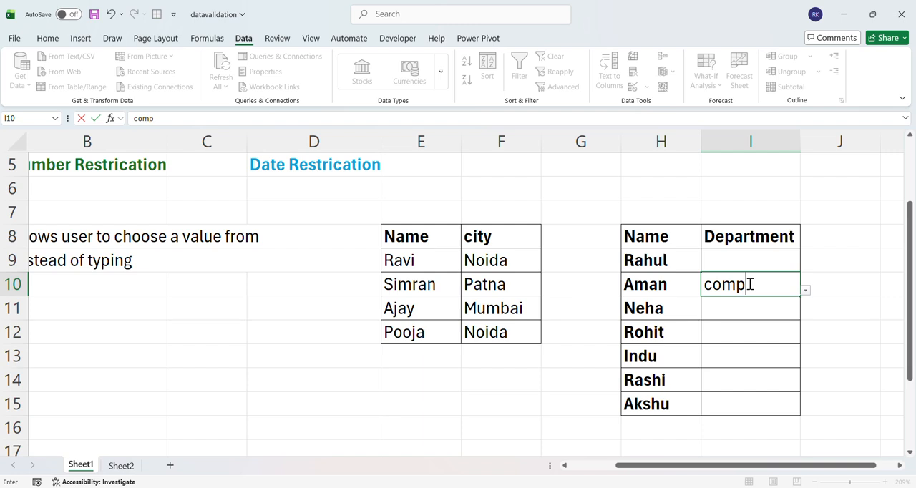
text(tuee)
key(BackSpace)
key(BackSpace)
key(BackSpace)
text(er science)
key(Return)
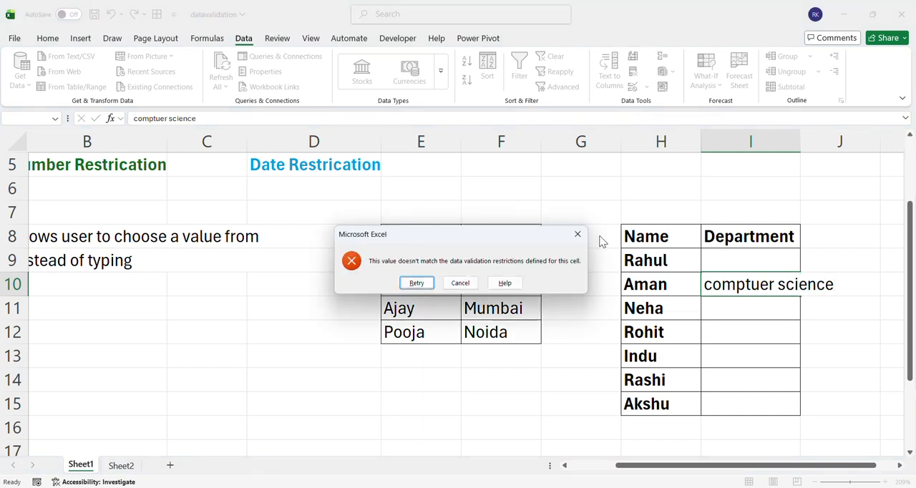
click(578, 234)
Choose Hr for department cell I9 and It for department cell I10 from their drop-down lists
click(721, 266)
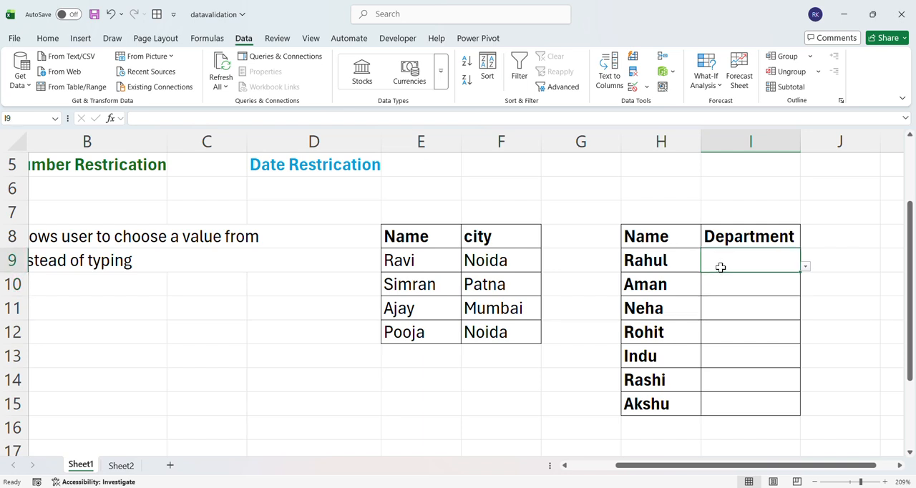
scroll(720, 266, left, 1)
click(745, 287)
click(749, 264)
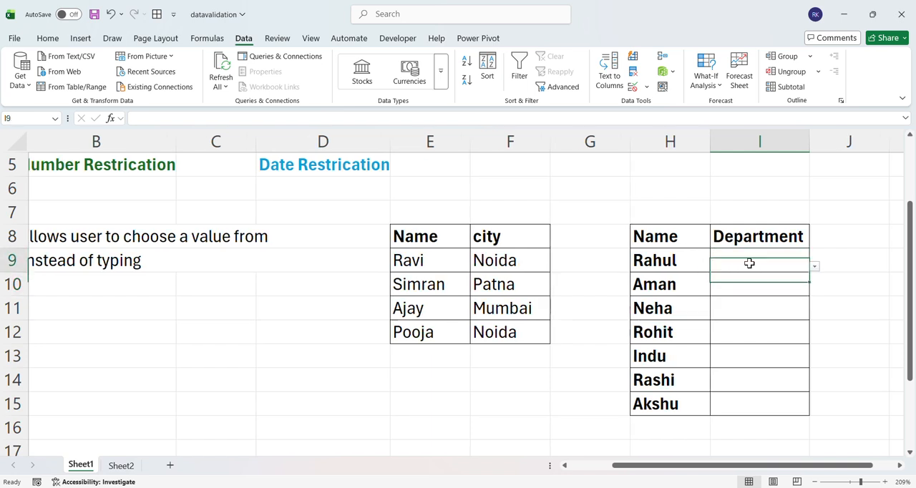
click(814, 267)
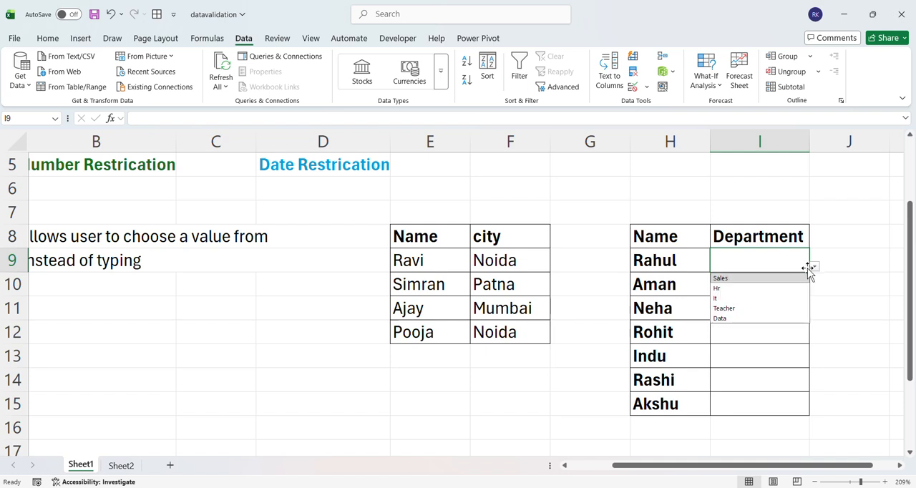
click(731, 288)
click(754, 285)
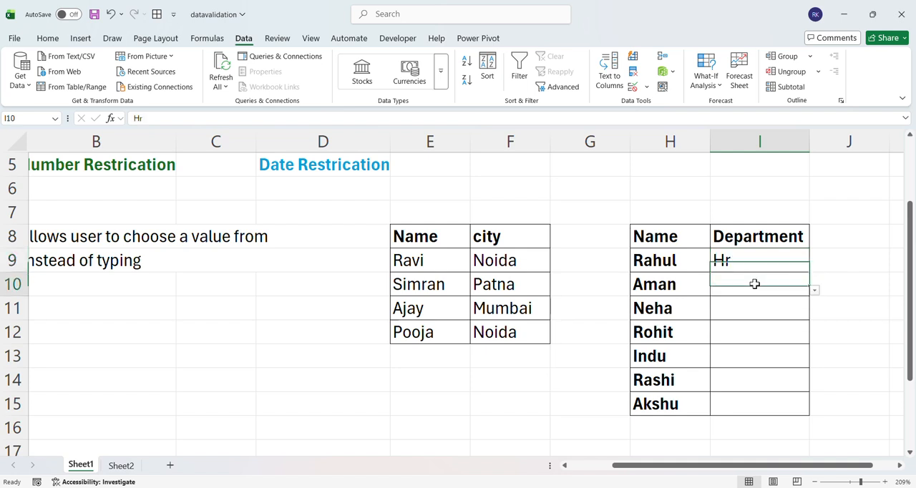
click(815, 291)
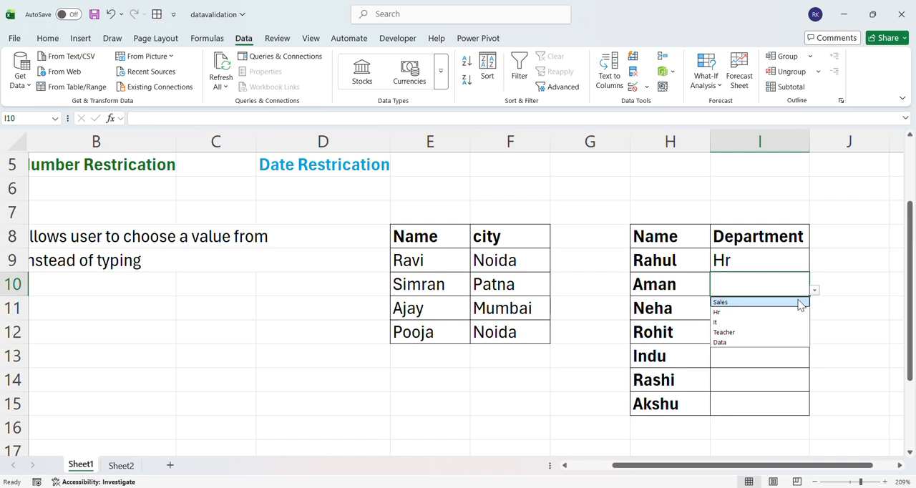
click(730, 323)
Choose Teacher for department cell I11 and Sales for department cell I13 from their drop-down lists
click(740, 309)
click(815, 315)
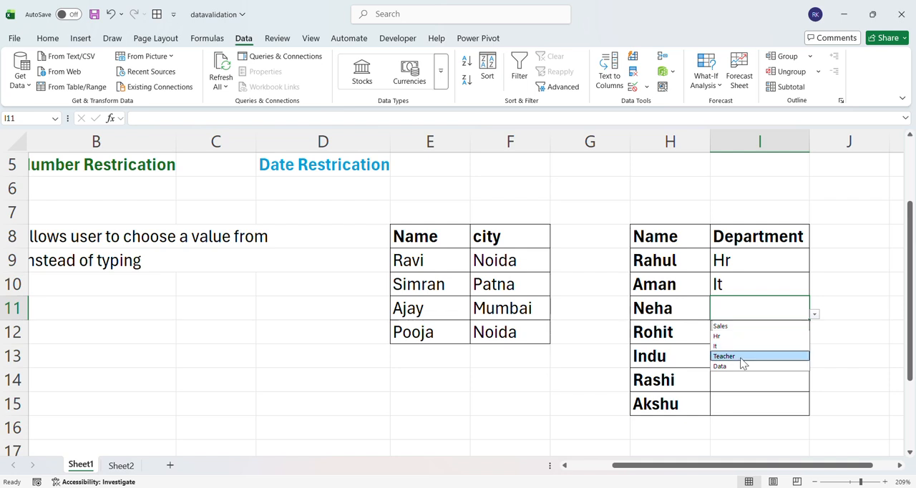
click(742, 357)
click(742, 354)
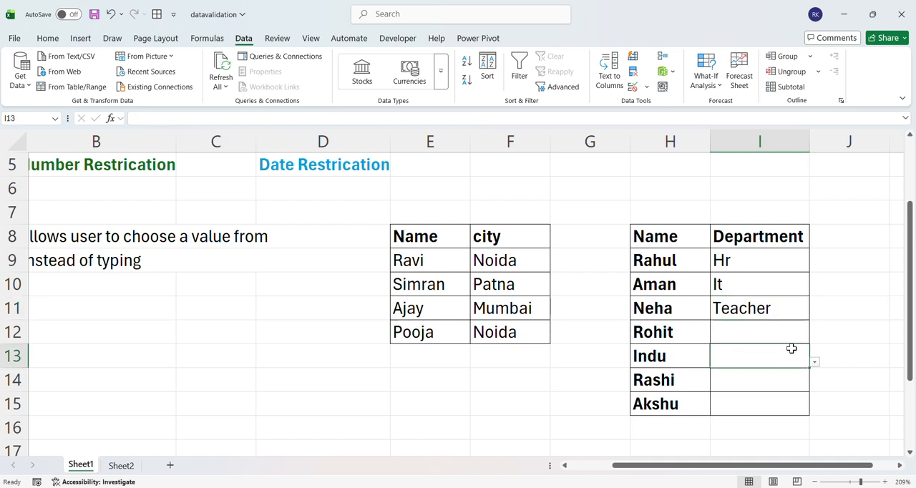
click(815, 363)
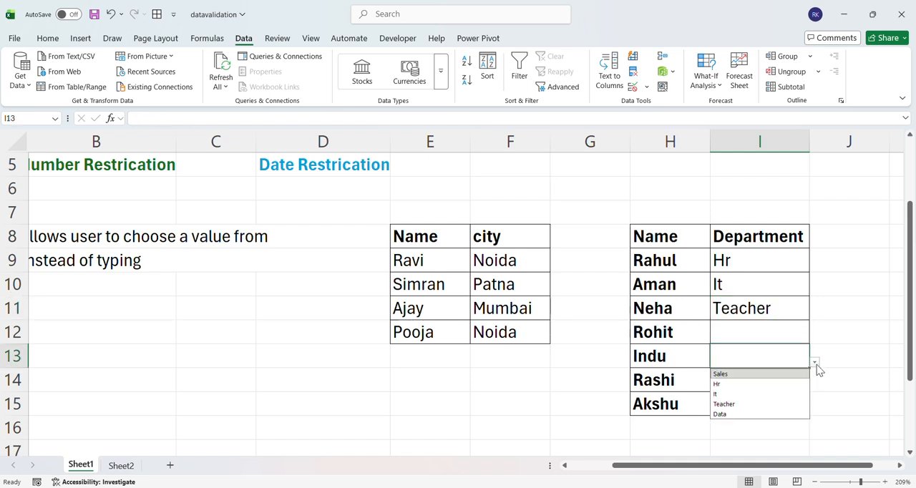
click(752, 374)
Choose Teacher for department cell I15 and Data for department cell I14 from their drop-down lists
click(742, 410)
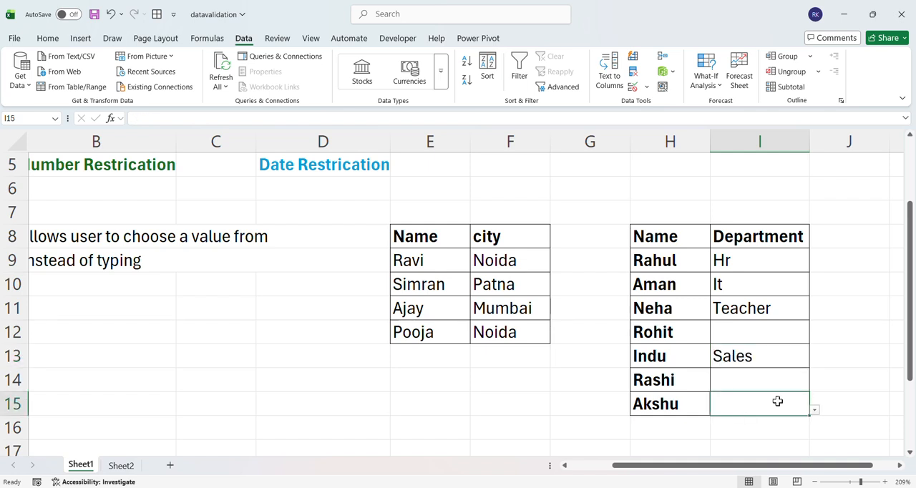
click(815, 411)
click(733, 452)
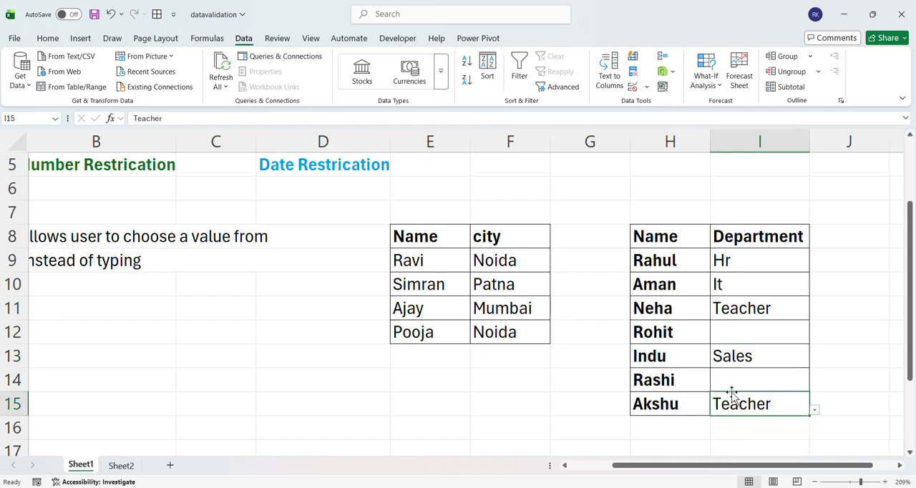
click(735, 380)
click(814, 386)
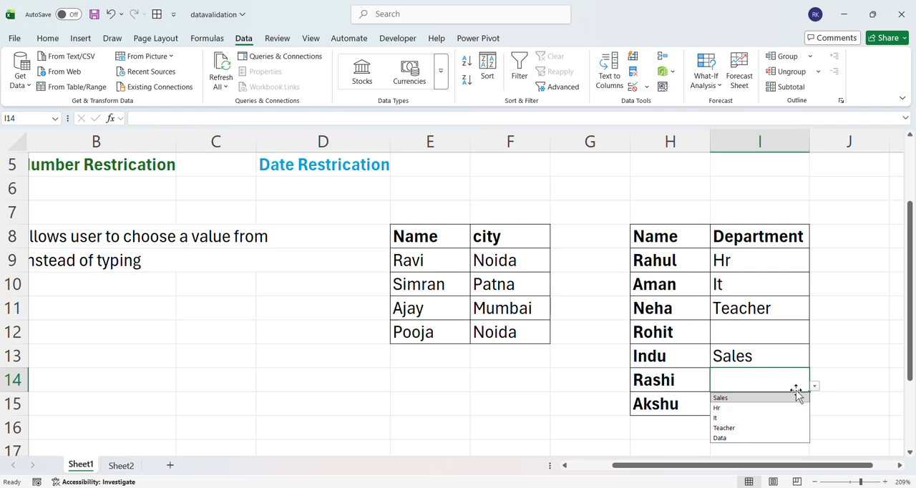
click(733, 438)
click(749, 359)
scroll(716, 344, left, 3)
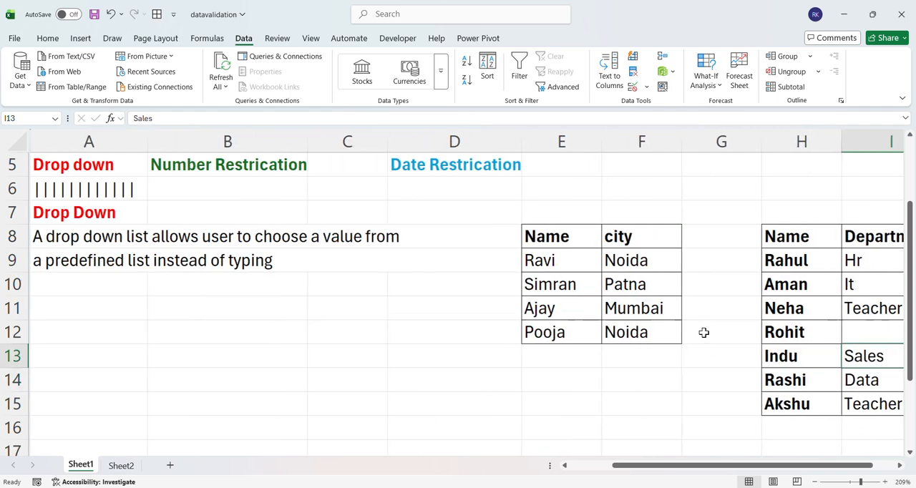
scroll(545, 312, up, 2)
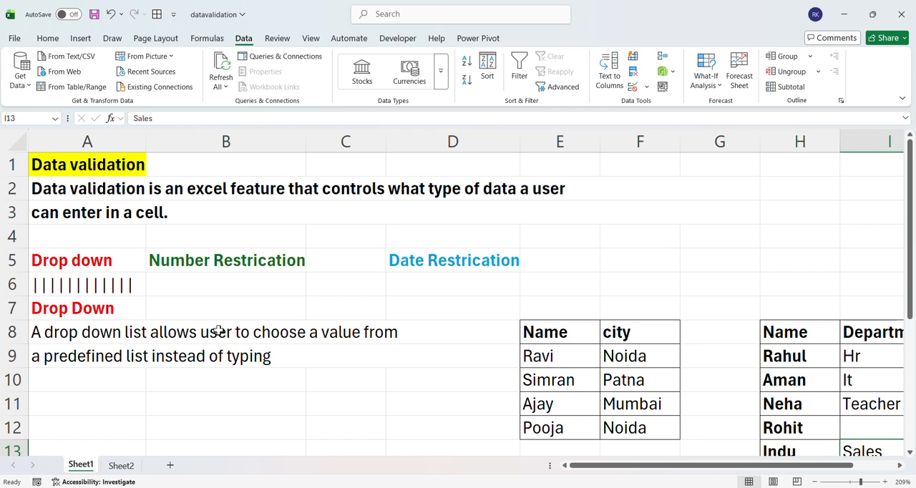
click(205, 261)
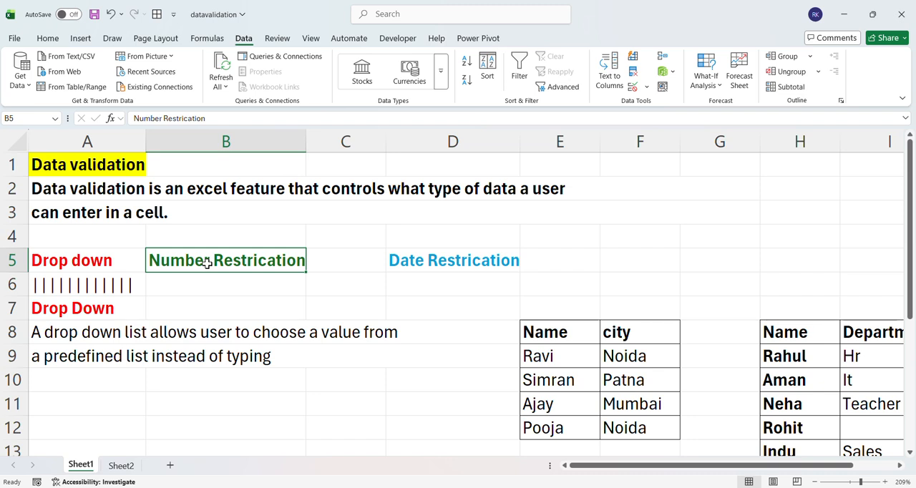
click(106, 259)
click(217, 259)
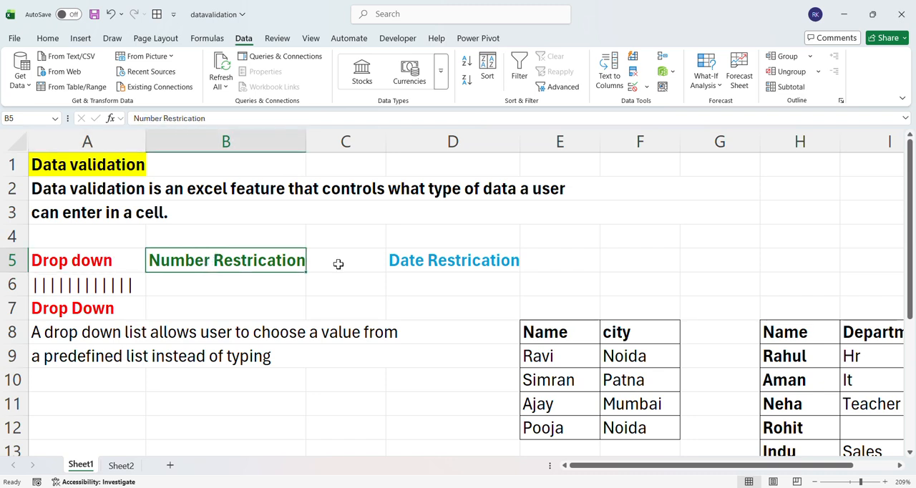